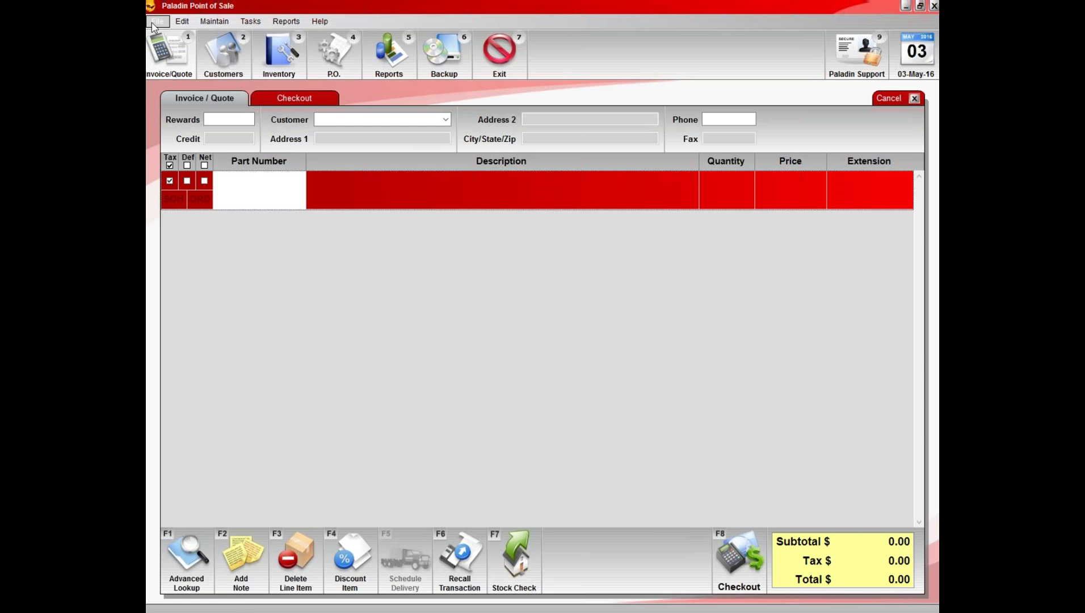
Step: Open the Data Viewer and bring up its invoice import page
left_click(214, 21)
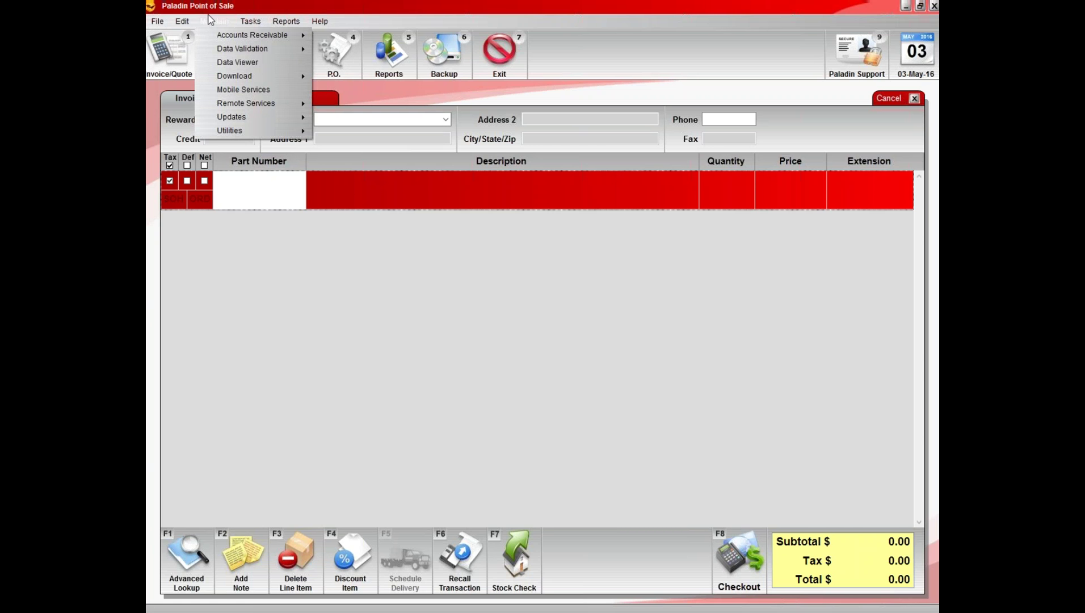
left_click(222, 67)
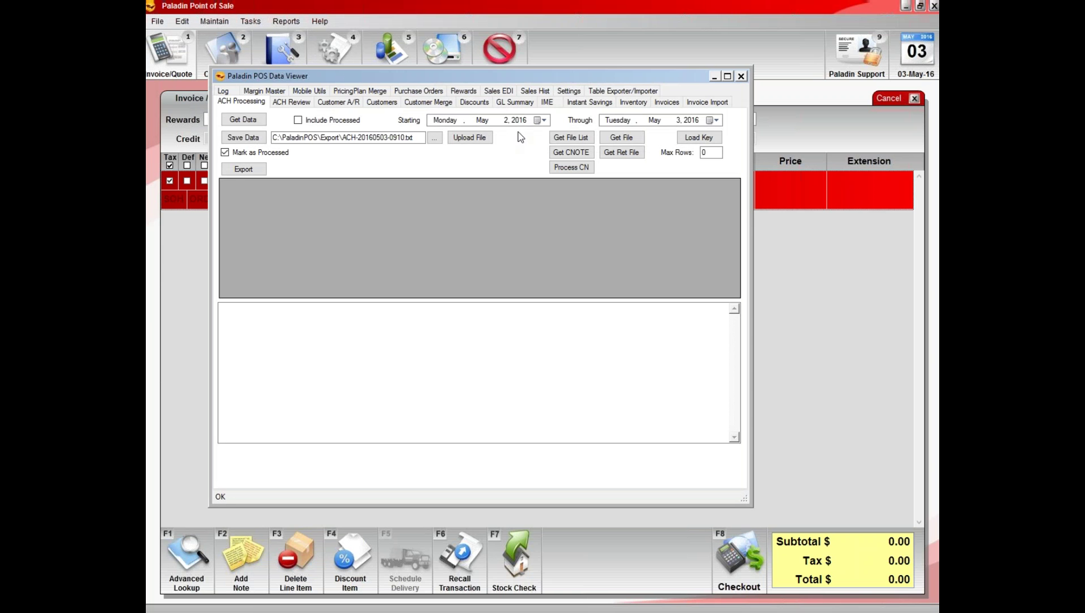
left_click(667, 103)
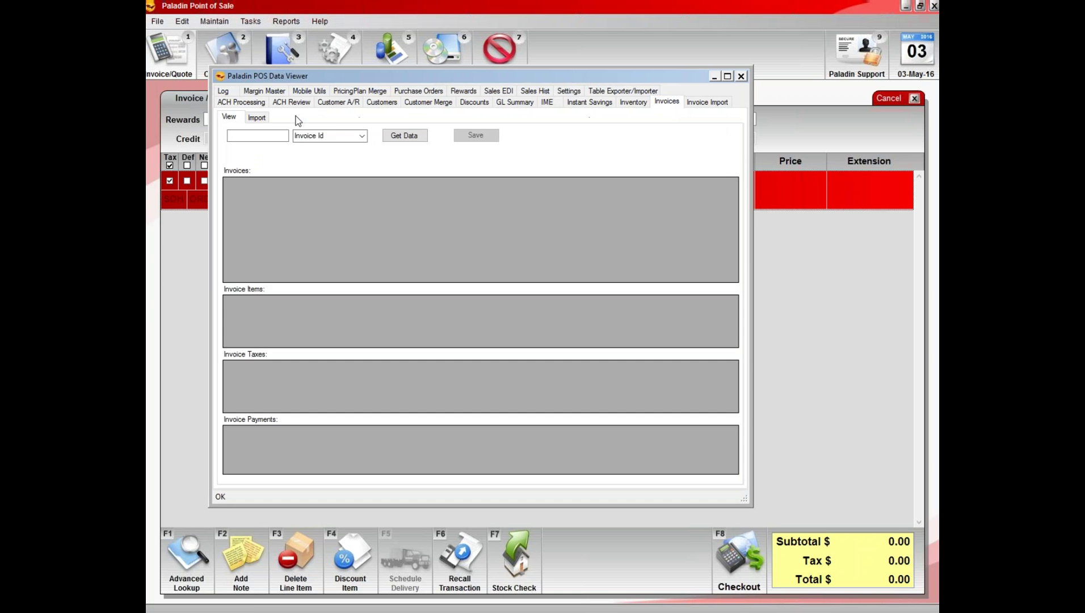
left_click(257, 118)
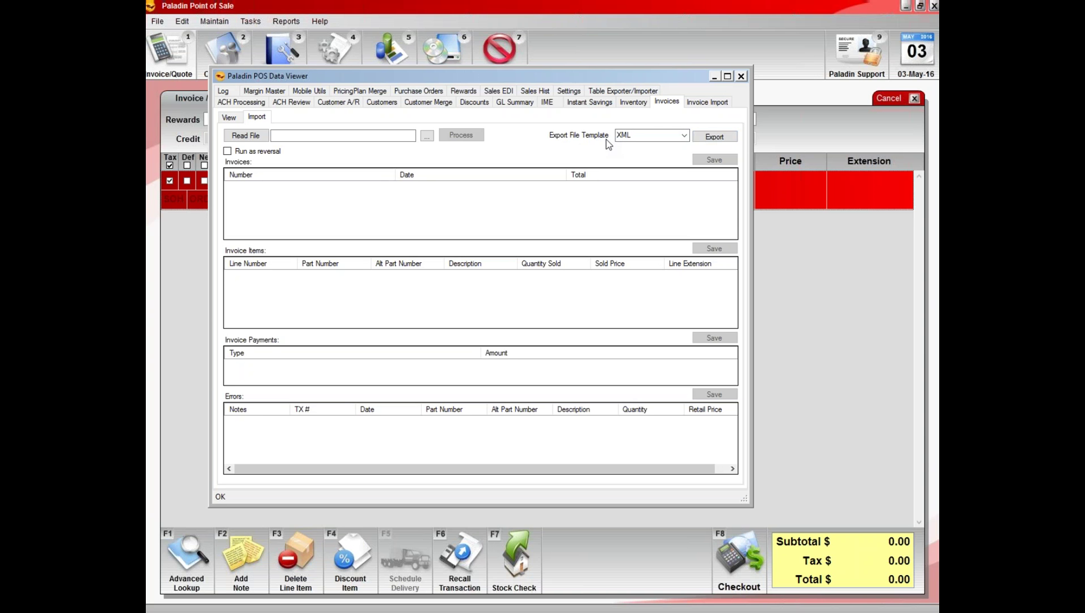
Step: Export the invoice import file template in Excel format
left_click(624, 135)
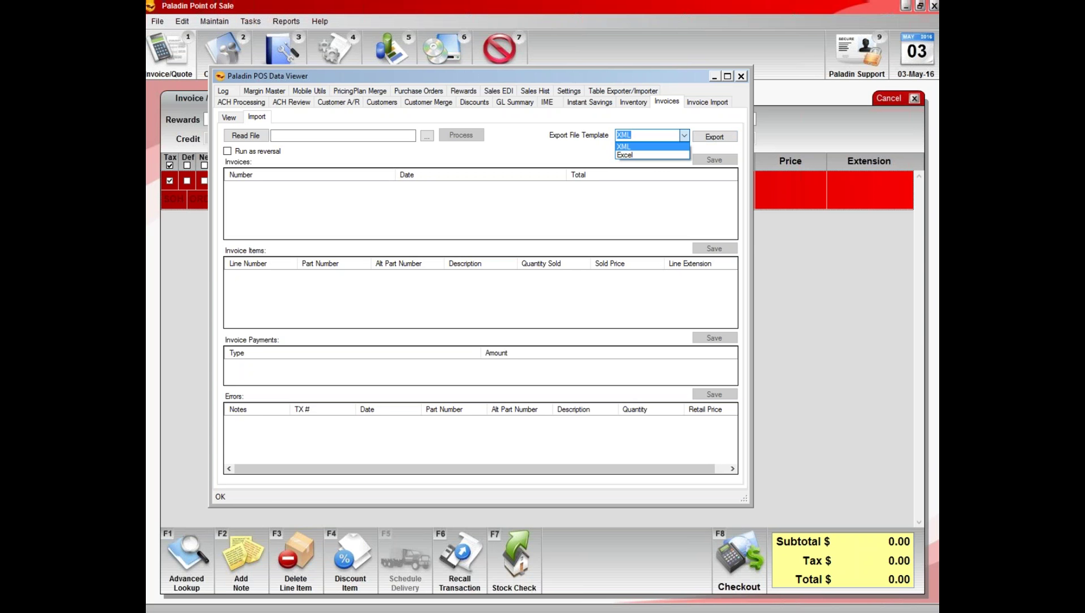
left_click(670, 155)
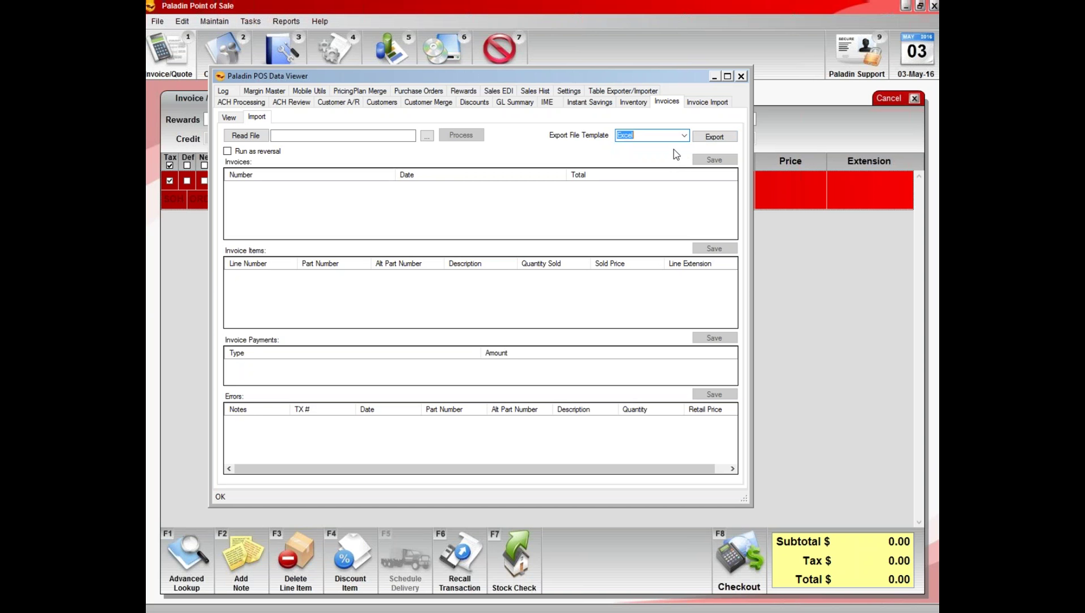
left_click(713, 138)
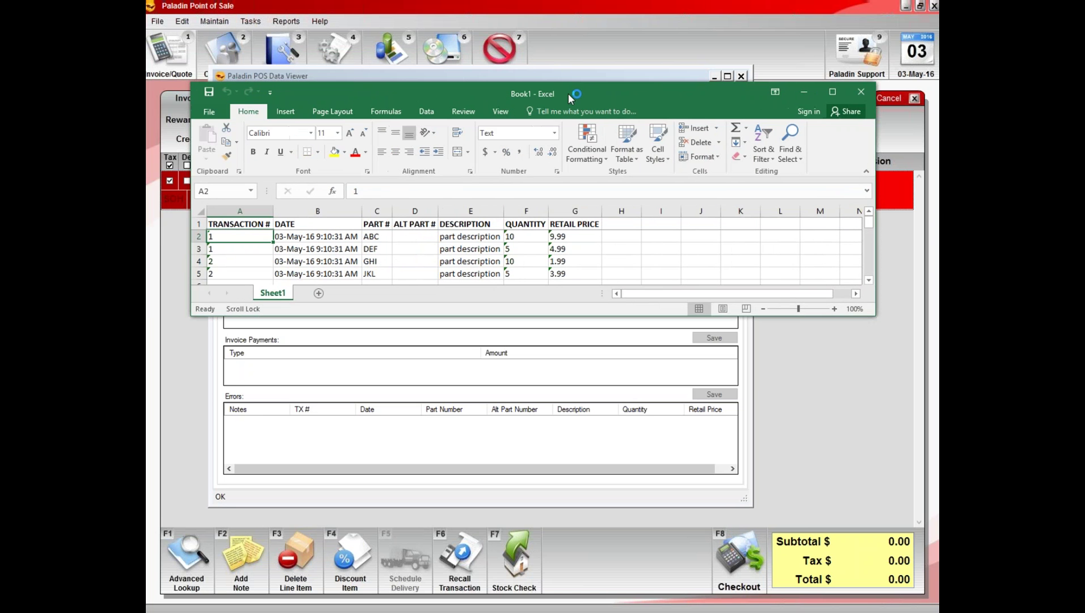
Step: Enlarge the template workbook and examine its column headings and the transaction numbers of the sample rows in A2:A5
left_click_drag(524, 317, 550, 499)
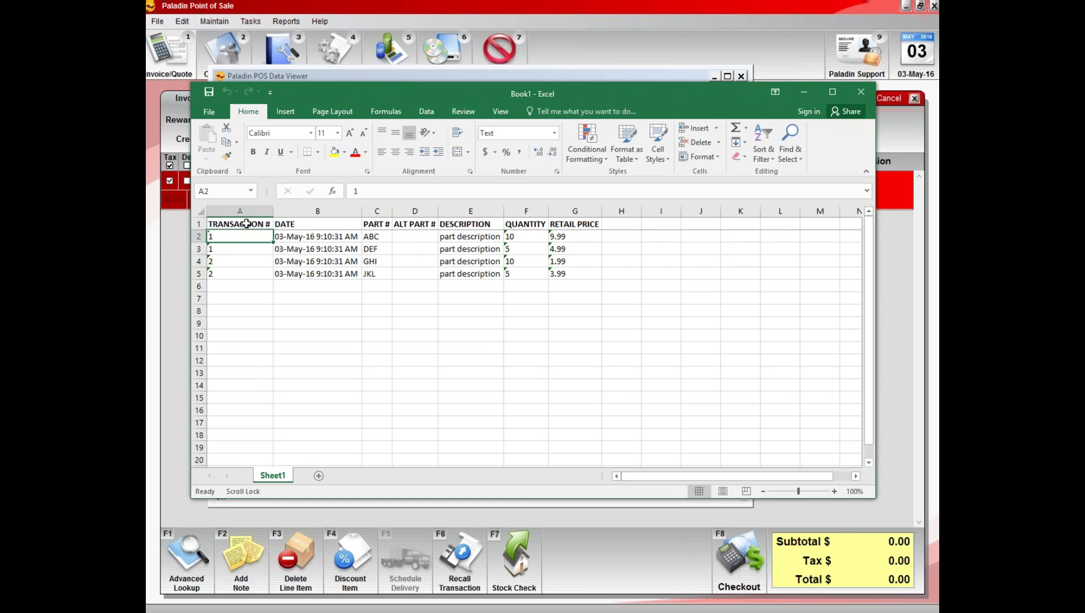
left_click_drag(248, 221, 608, 222)
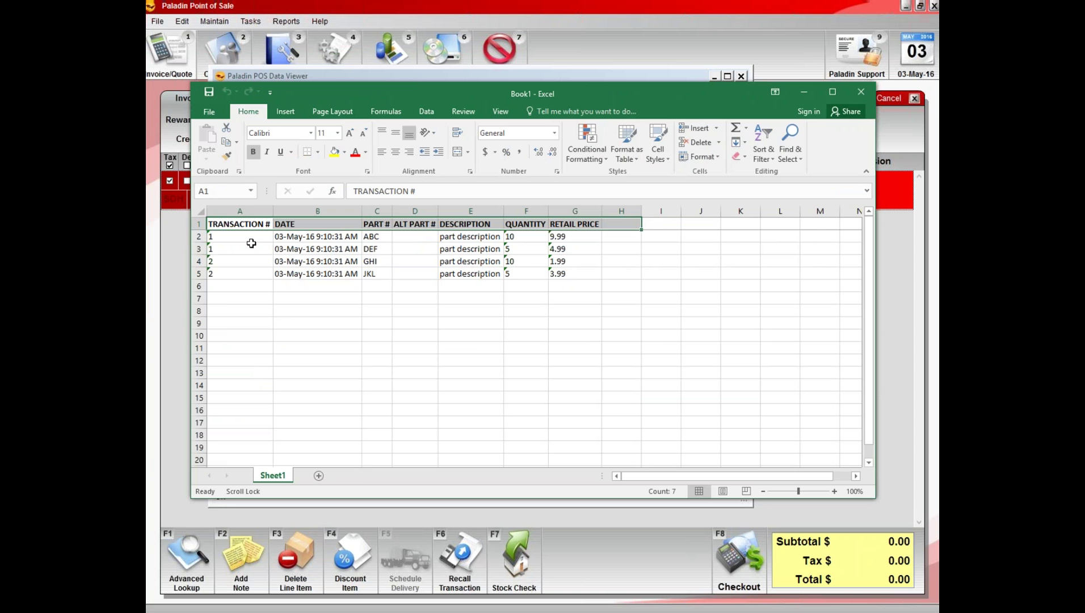
left_click_drag(252, 233, 261, 244)
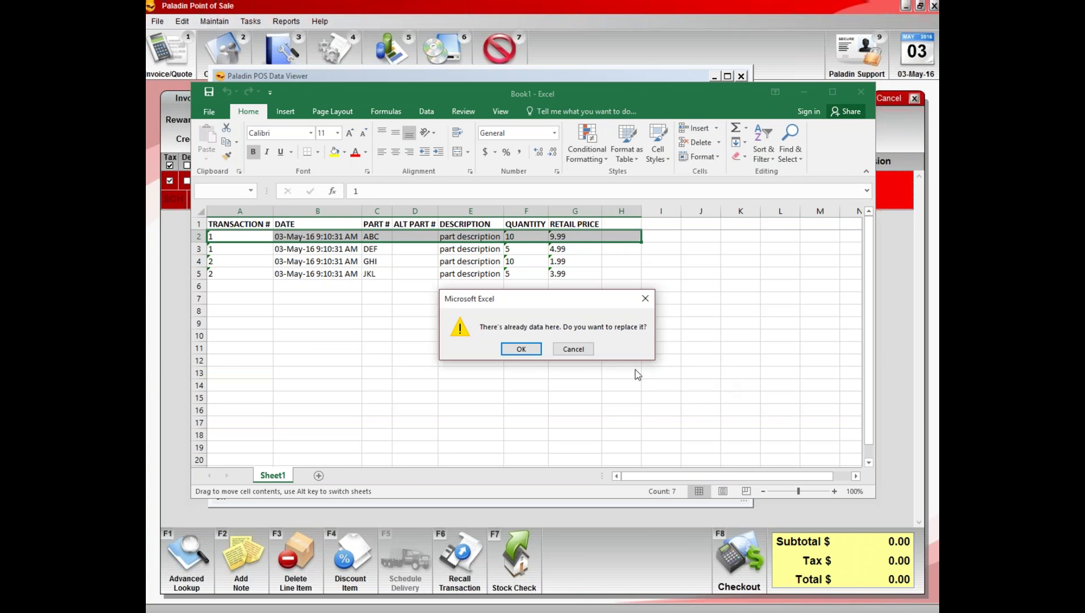
left_click(582, 349)
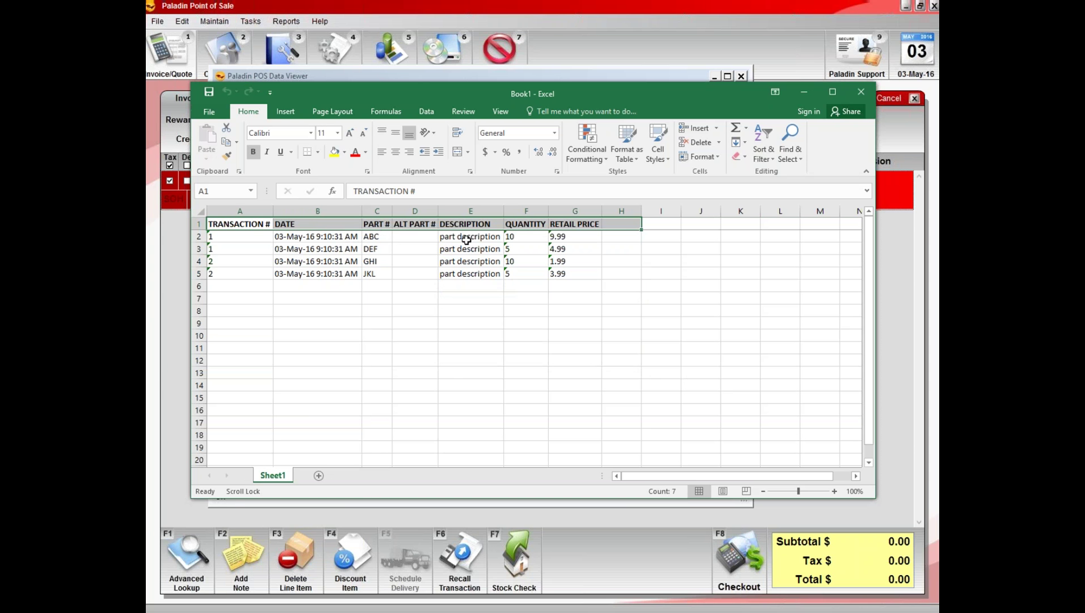
left_click(240, 234)
left_click_drag(239, 234, 246, 274)
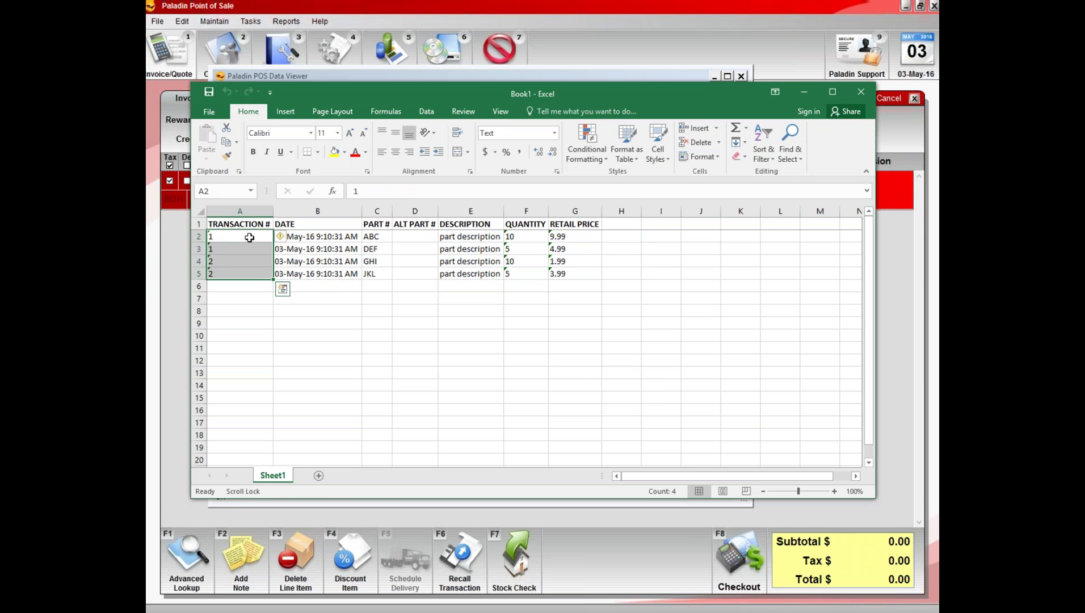
left_click(242, 250)
left_click(246, 266)
left_click(243, 278)
left_click_drag(247, 237, 242, 274)
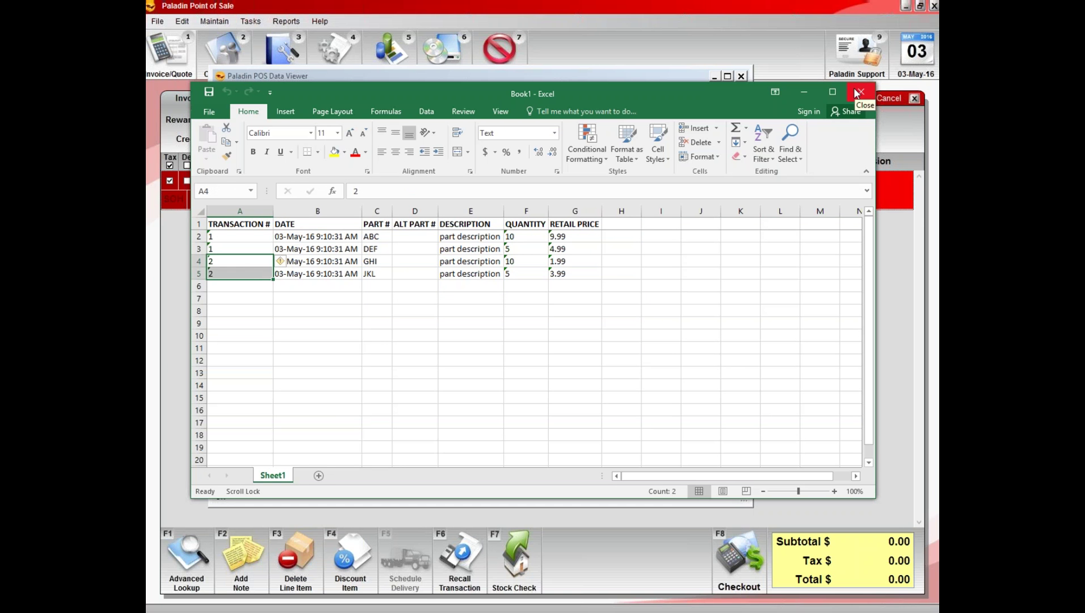
Step: Clear the sample rows in A2:G5 beneath the headings and close the template workbook without saving
left_click_drag(225, 234, 554, 277)
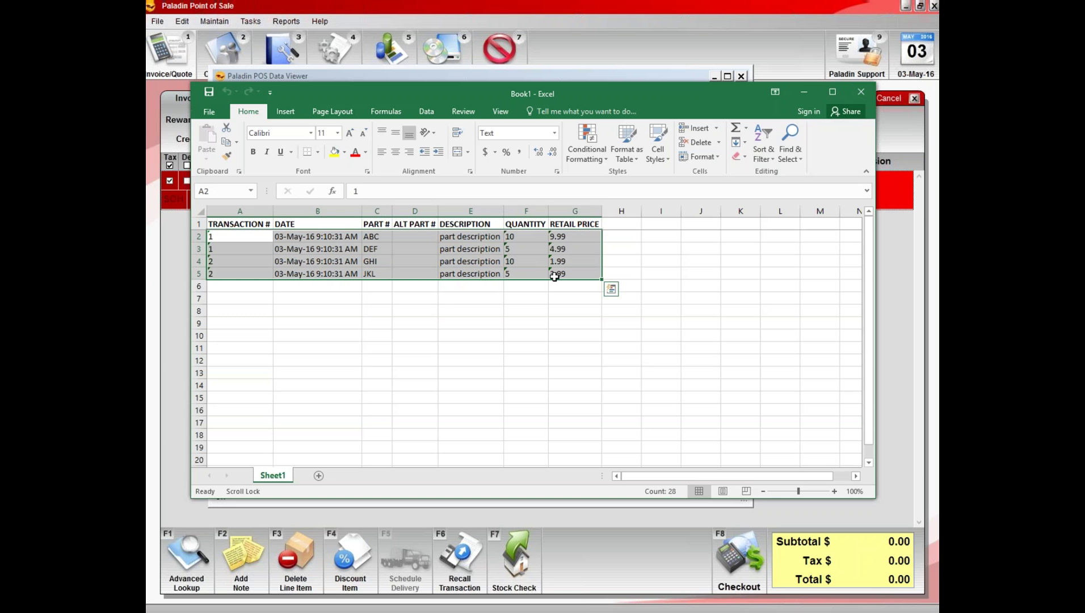
key("Delete")
left_click(458, 346)
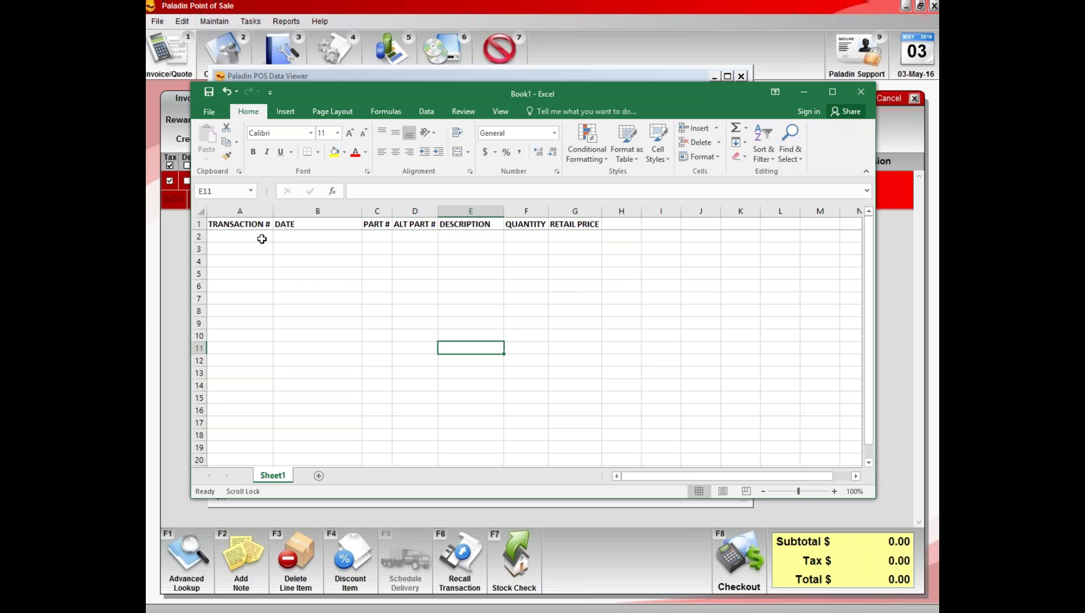
left_click_drag(259, 238, 250, 360)
left_click_drag(336, 240, 324, 348)
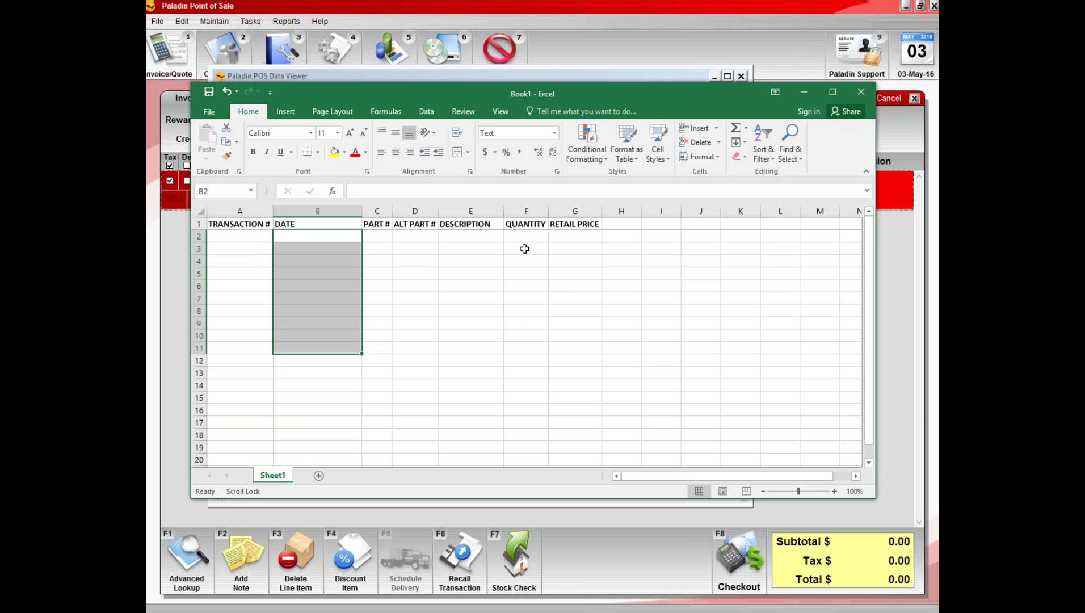
left_click(862, 92)
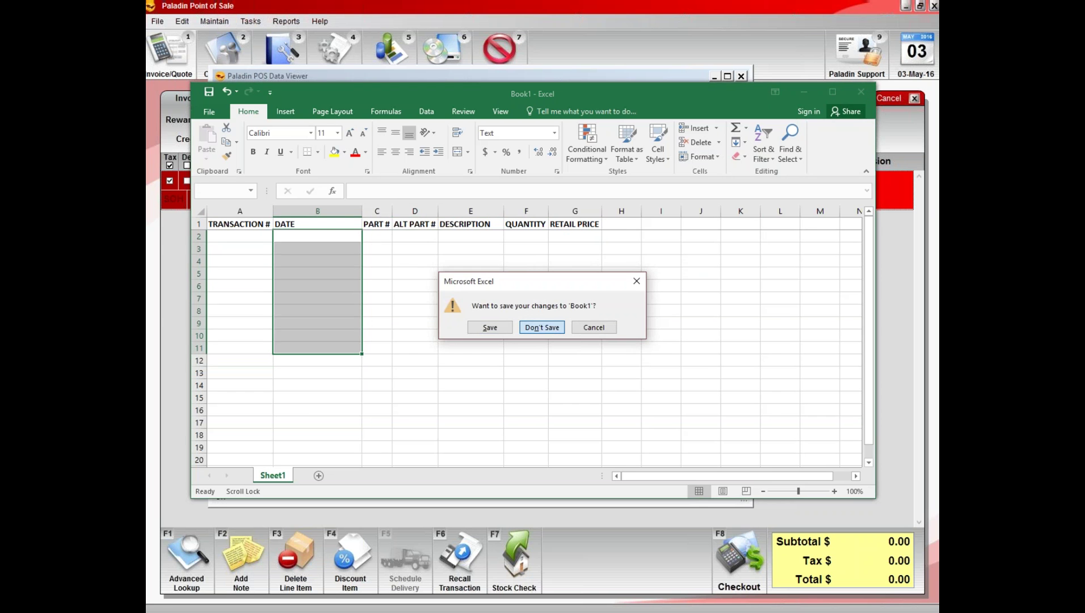
left_click(540, 327)
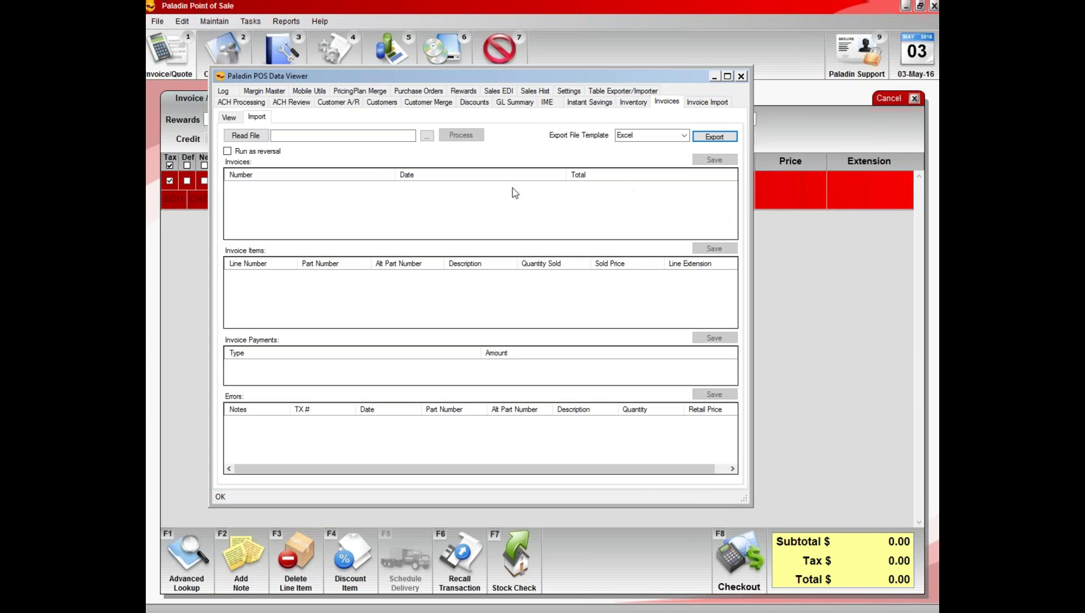
Step: Read sample_invoice_import.xlsx from the Desktop, process its invoices and close the Data Viewer
left_click(427, 137)
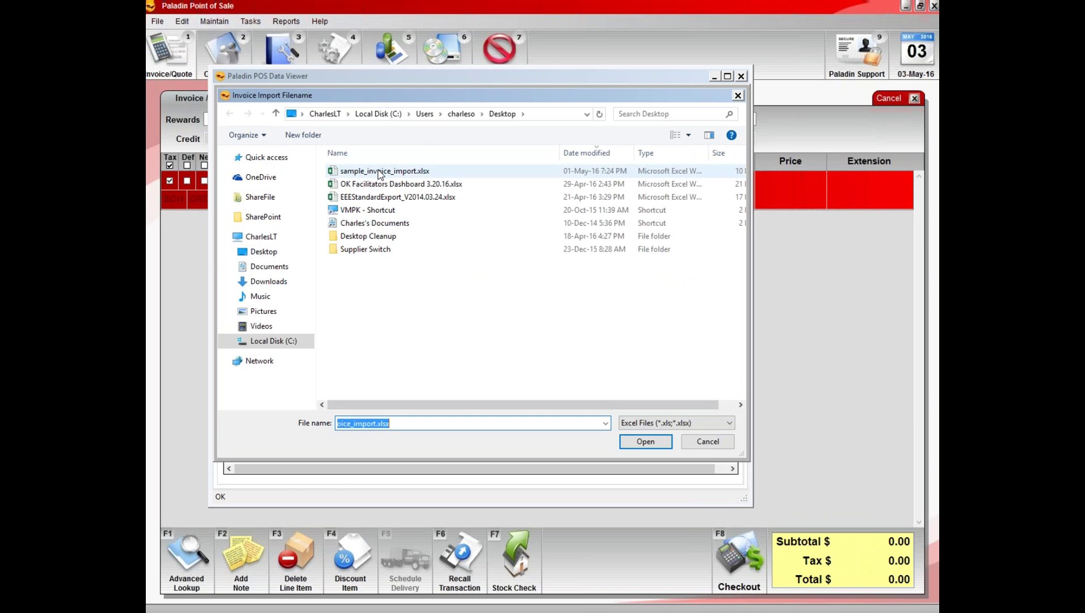
left_click(381, 172)
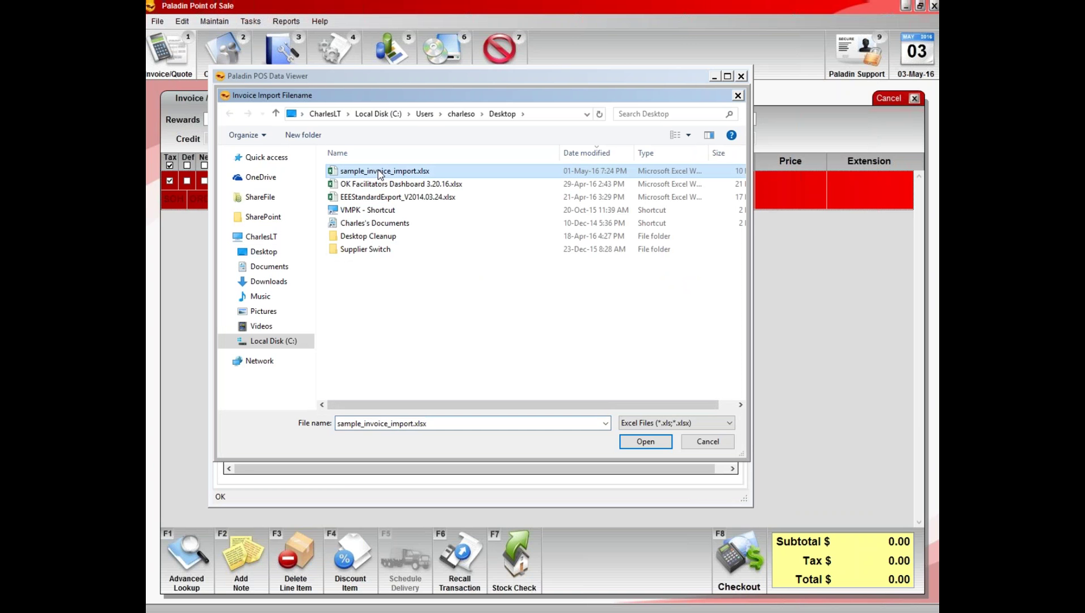
left_click(645, 442)
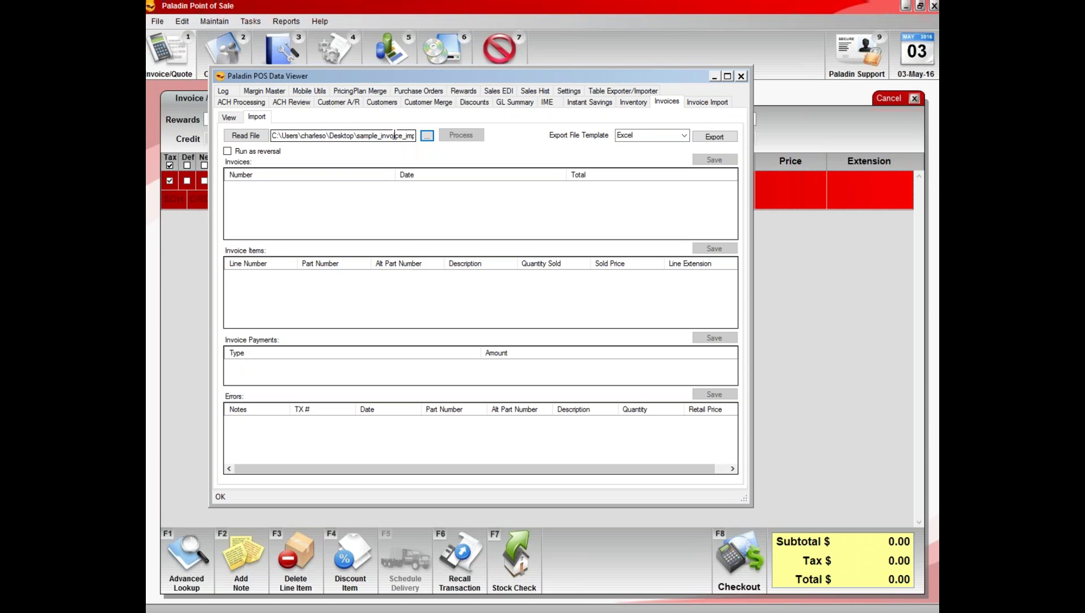
left_click(245, 135)
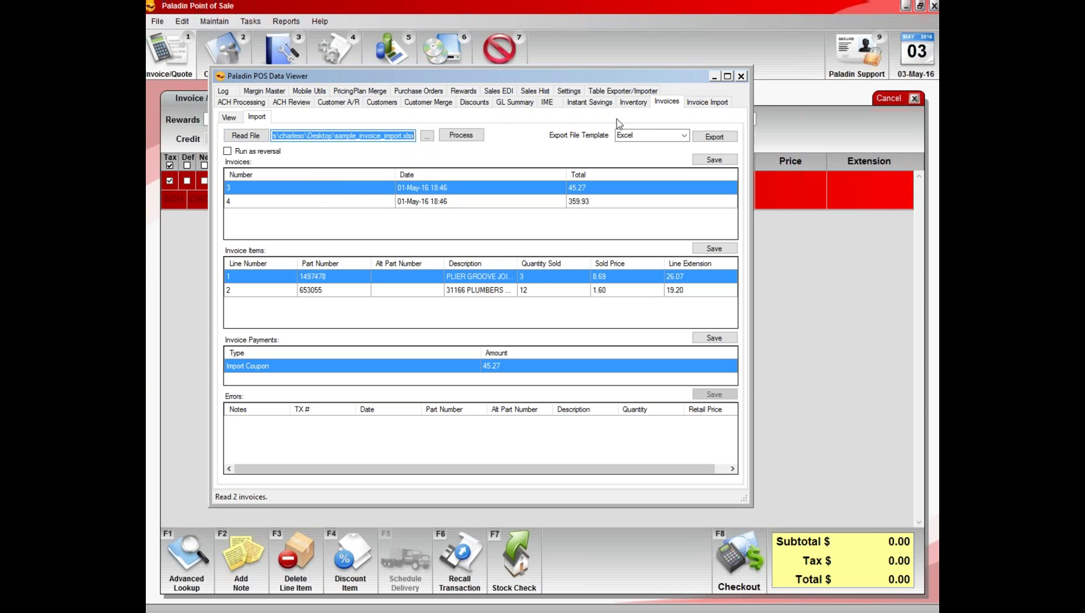
left_click(465, 134)
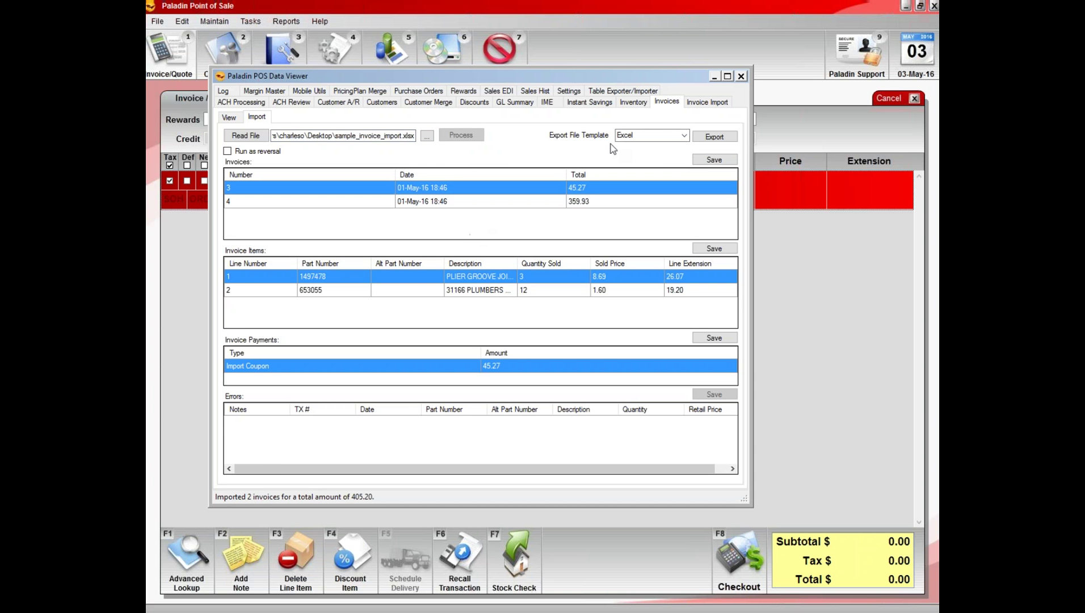
left_click(741, 76)
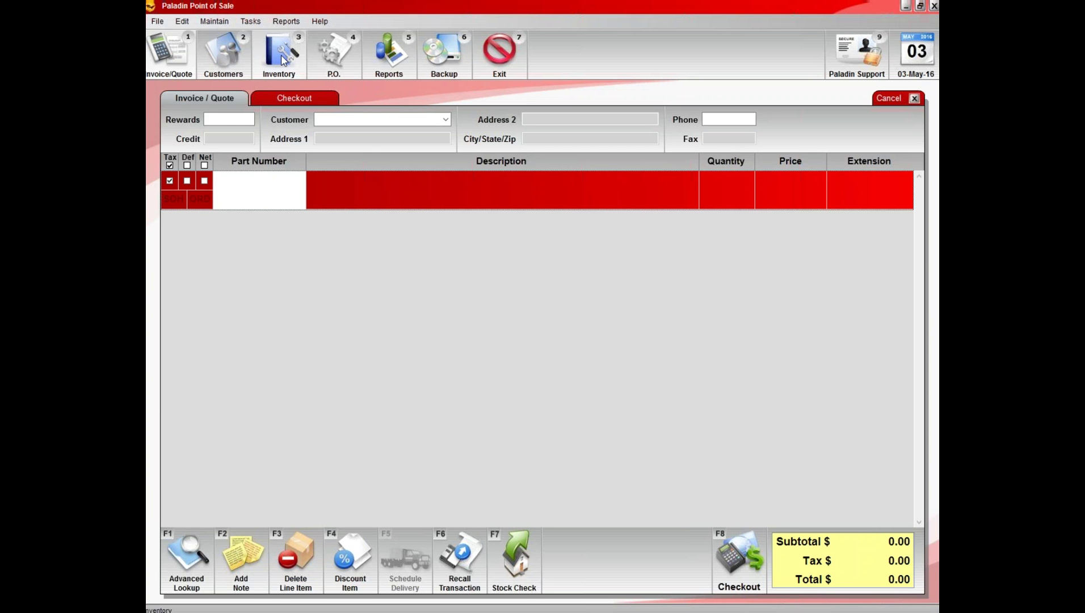
Step: Look up part 1497478 in the inventory and open its recent sales history
left_click(282, 57)
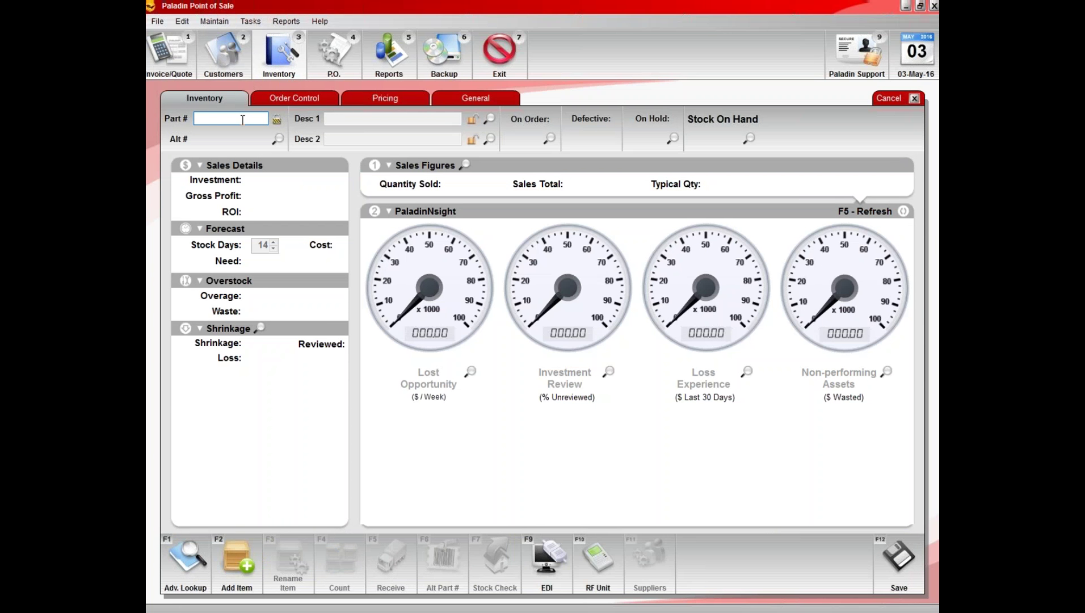
type("1497478")
key("Return")
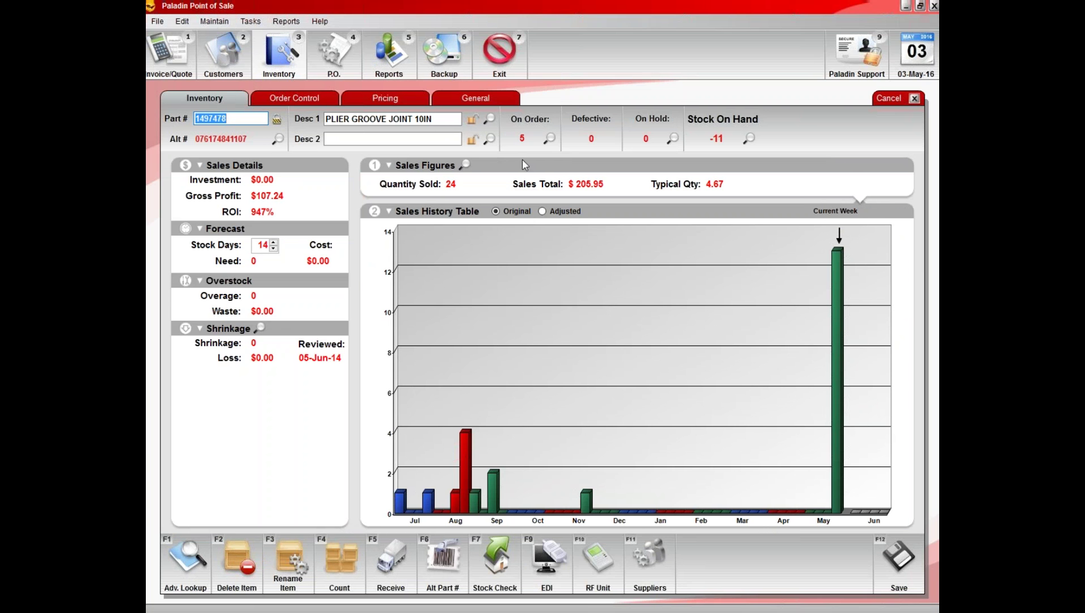
left_click(464, 165)
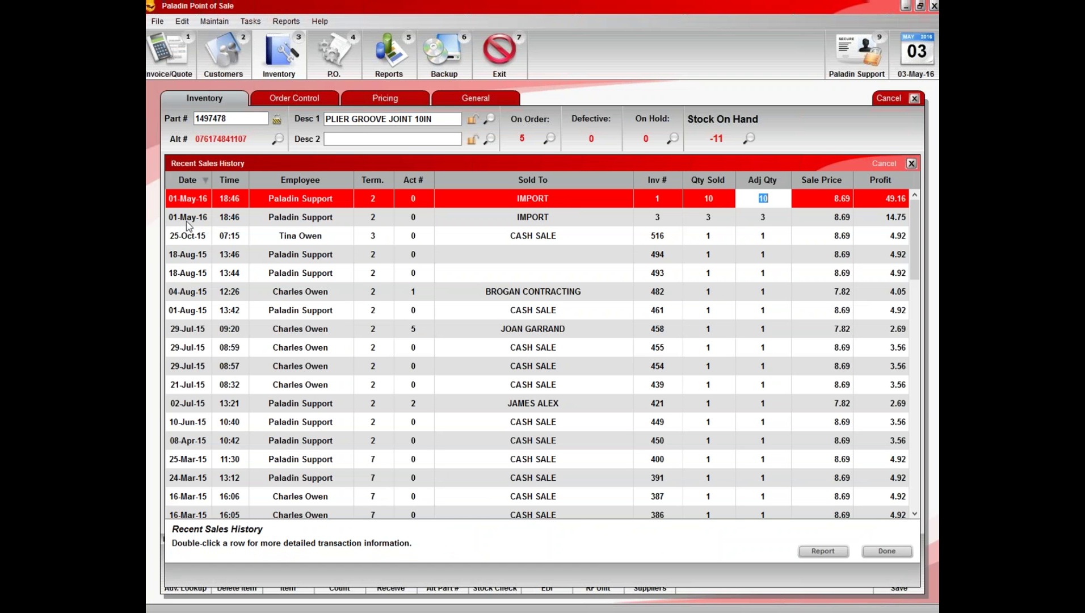
Step: Review the receipt for the IMPORT sale with invoice number 1, then close it and the sales history
double_click(494, 204)
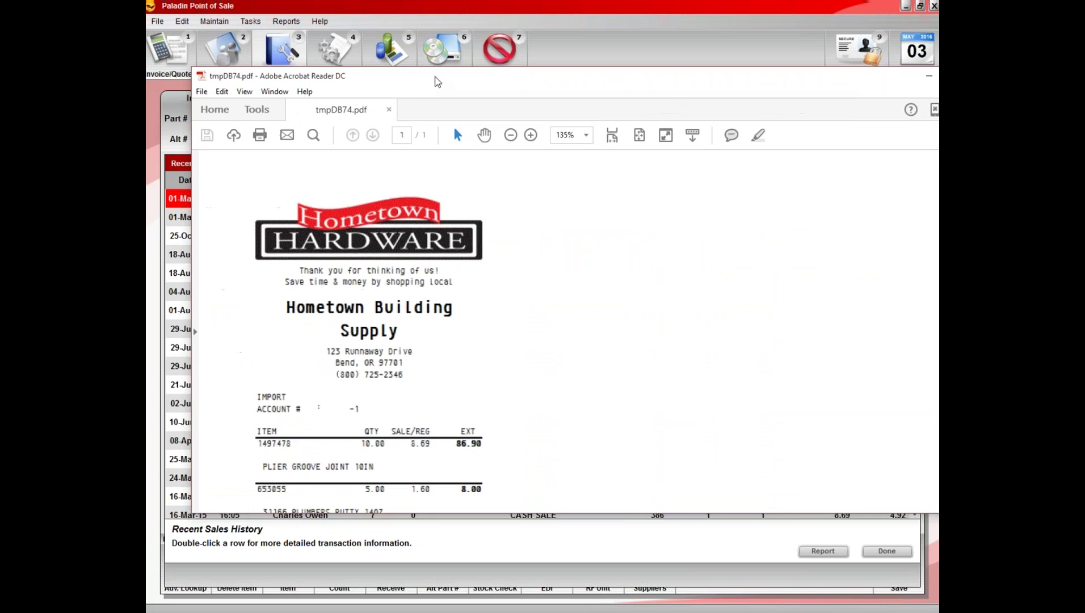
scroll(626, 415, "down", 3)
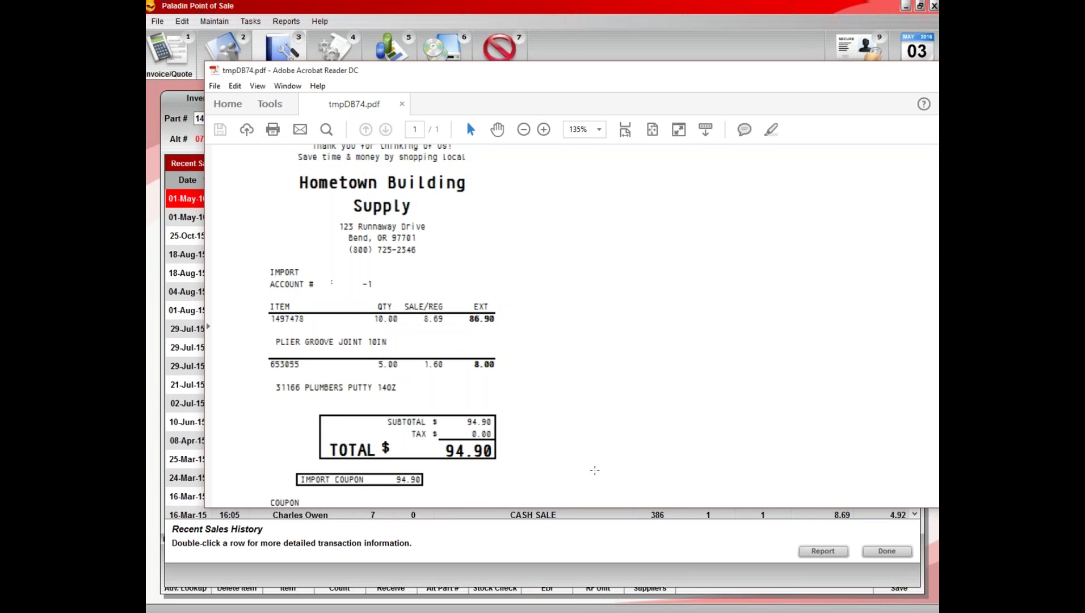
scroll(595, 468, "down", 3)
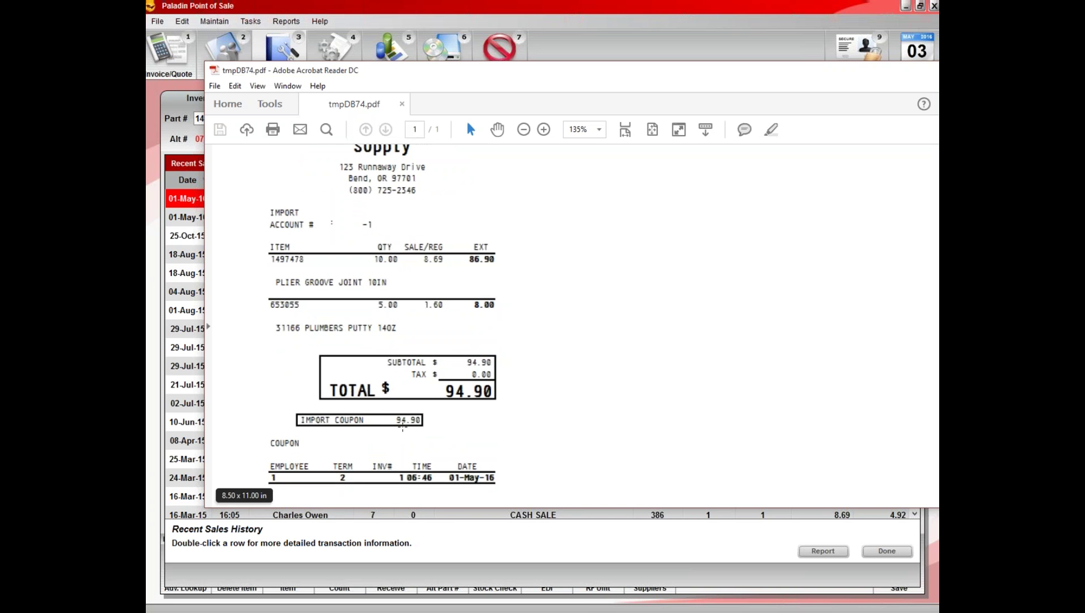
scroll(562, 444, "down", 3)
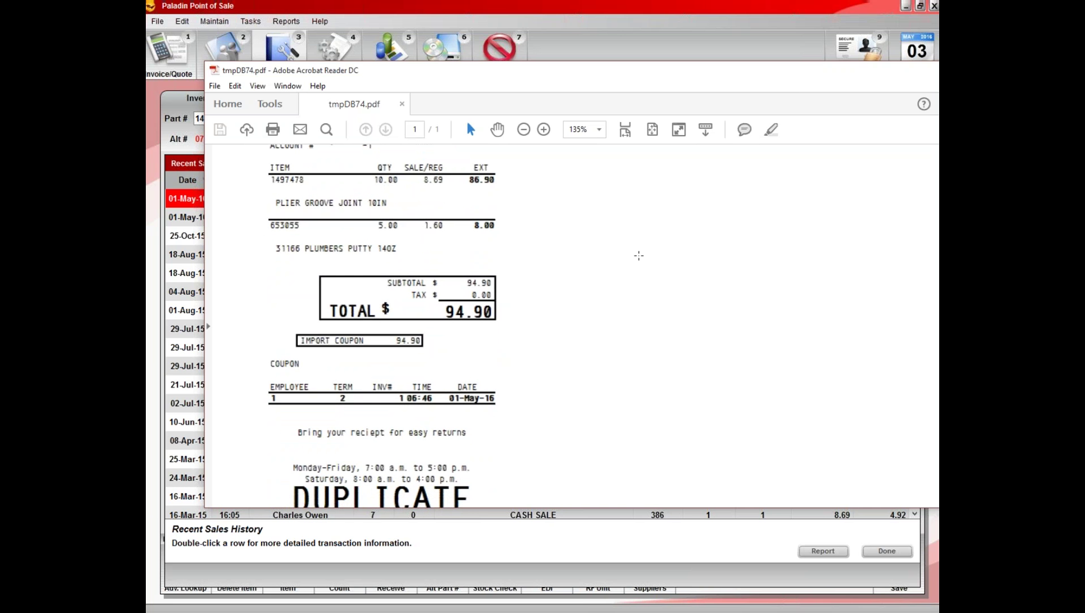
left_click_drag(780, 69, 596, 69)
left_click(821, 72)
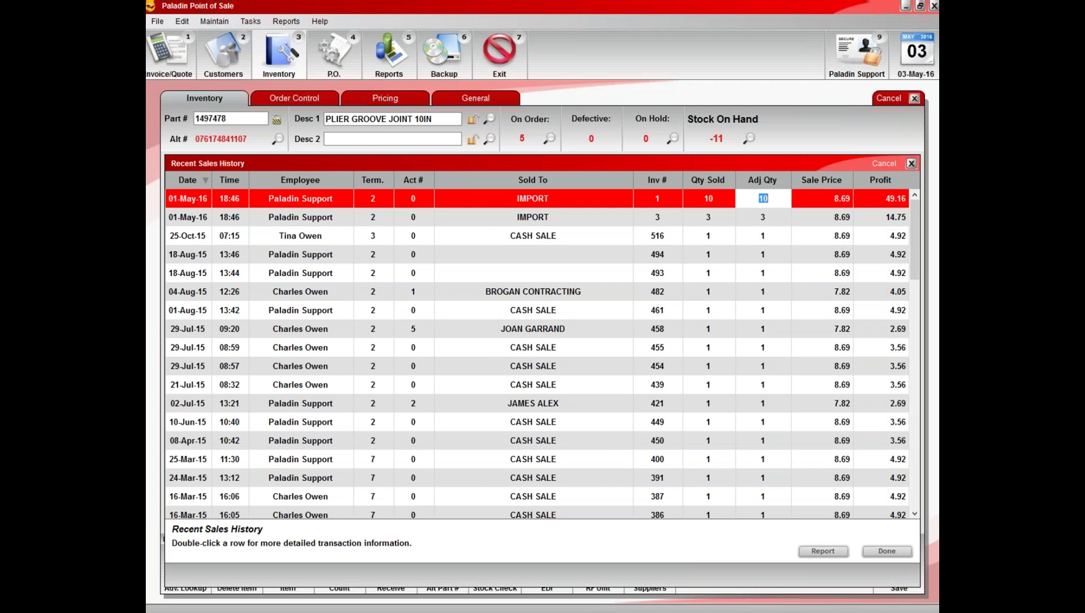
left_click(884, 164)
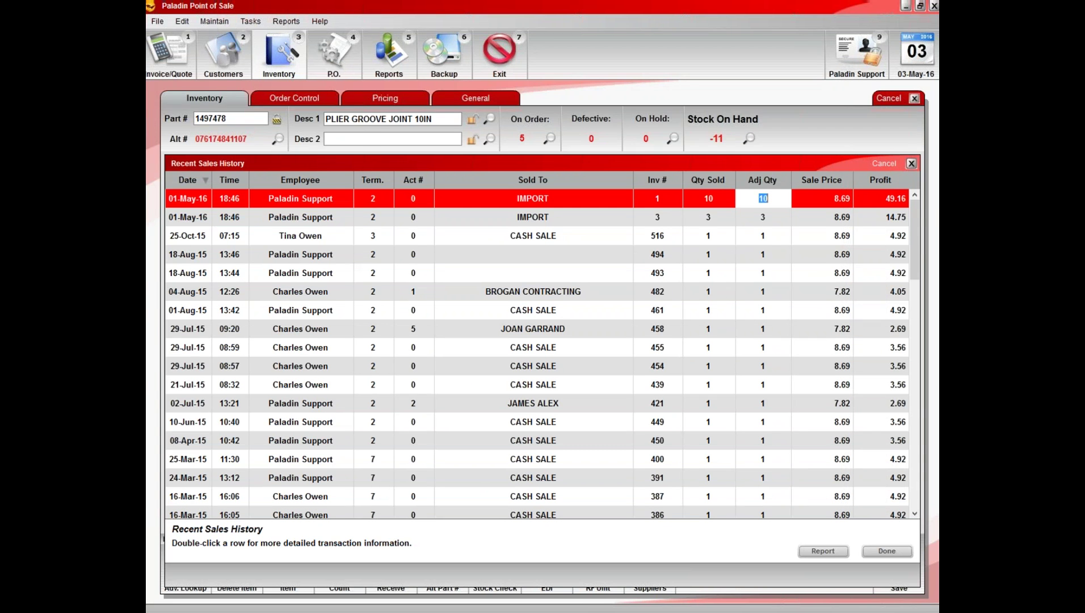